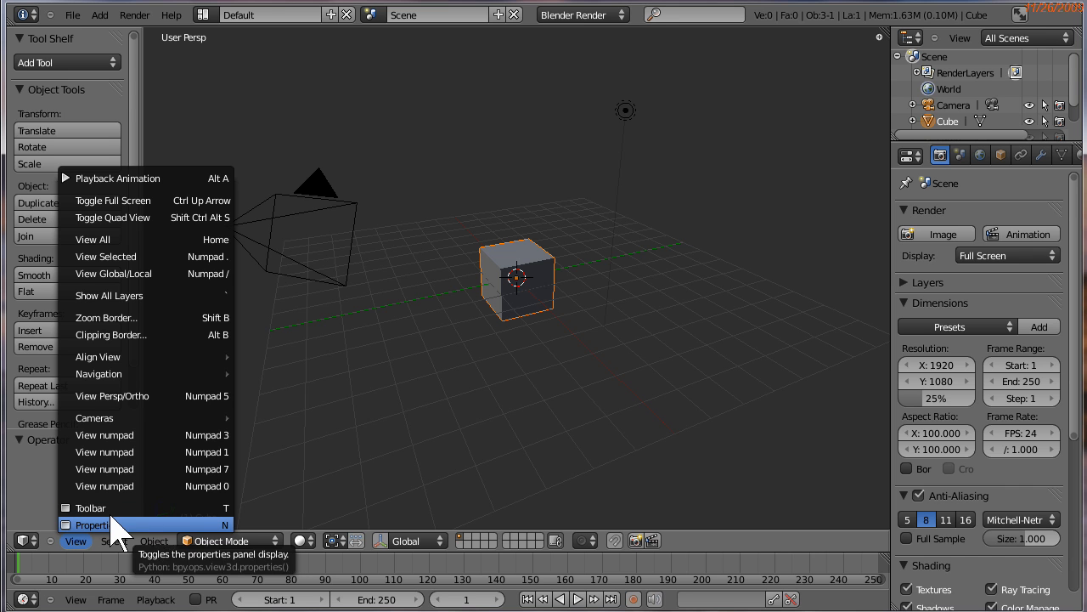
Hide the 3D view's tool shelf and bring it back
click(99, 510)
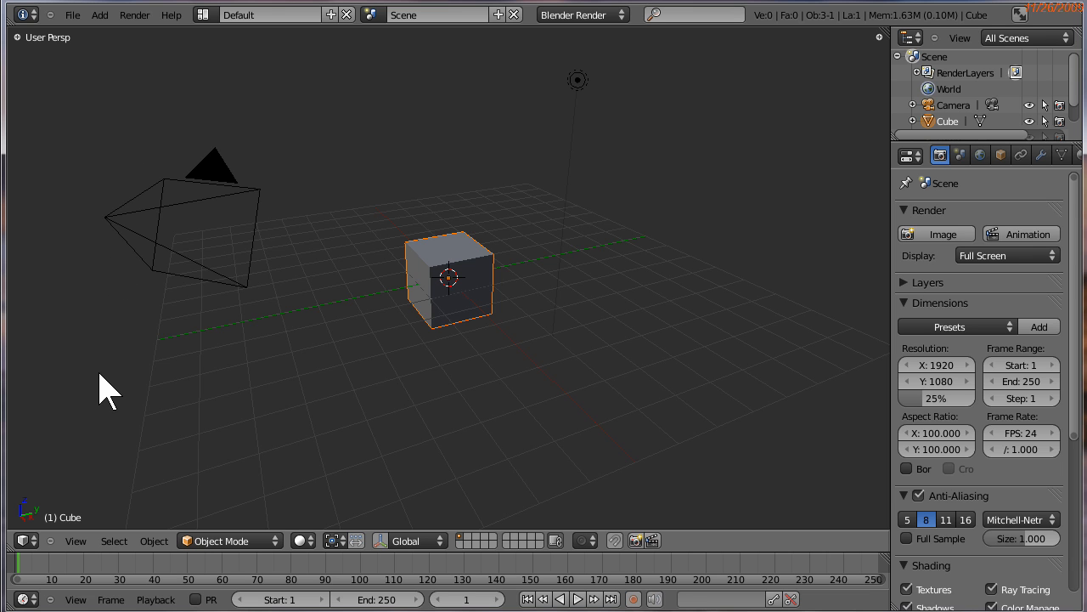
click(75, 540)
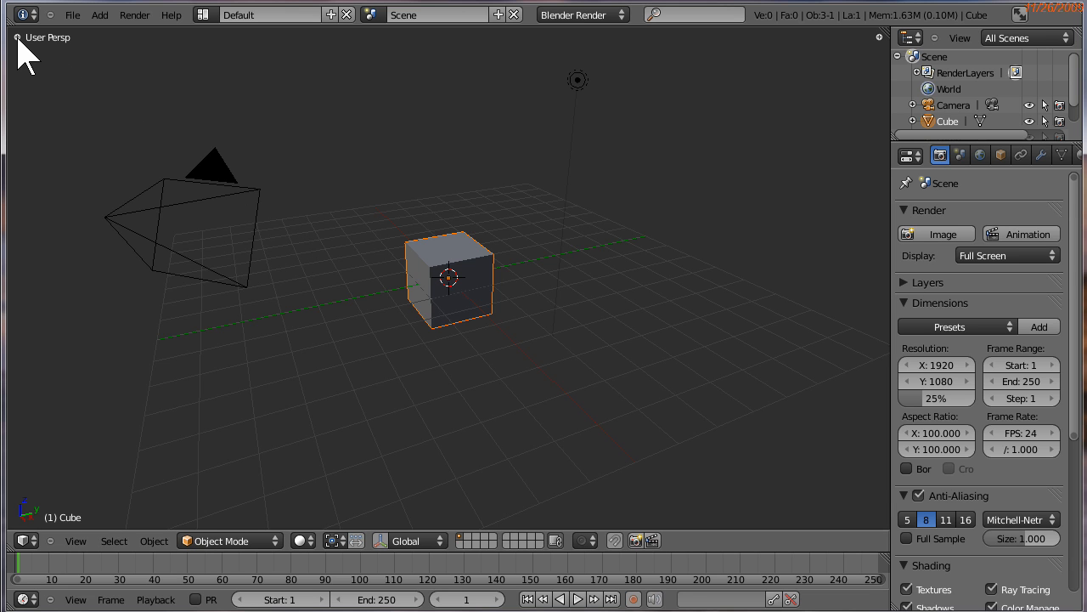
click(17, 37)
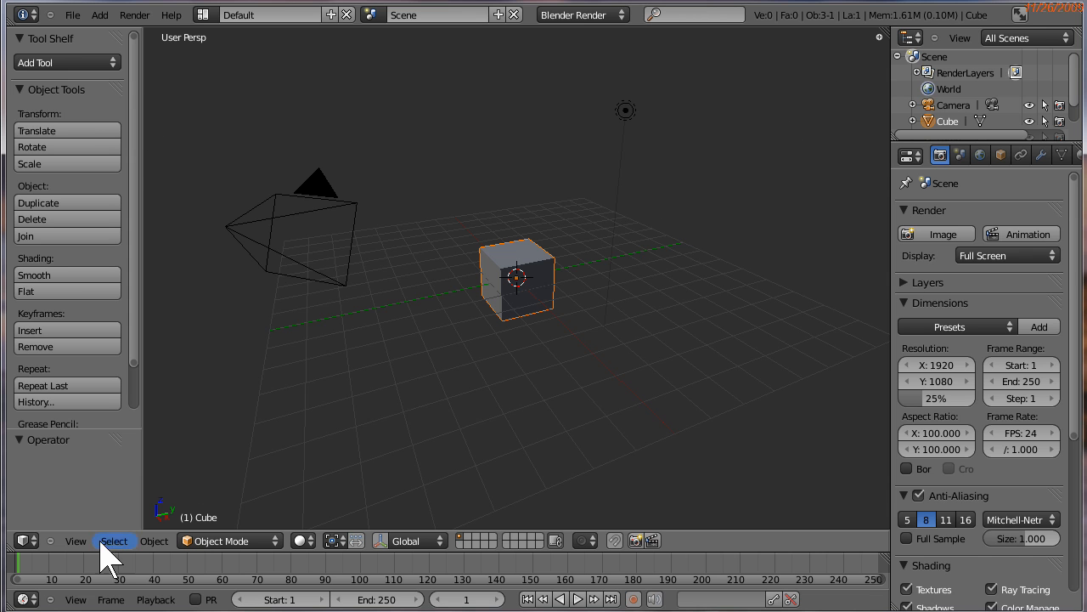
Show the 3D view's properties panel and adjust its width
click(81, 544)
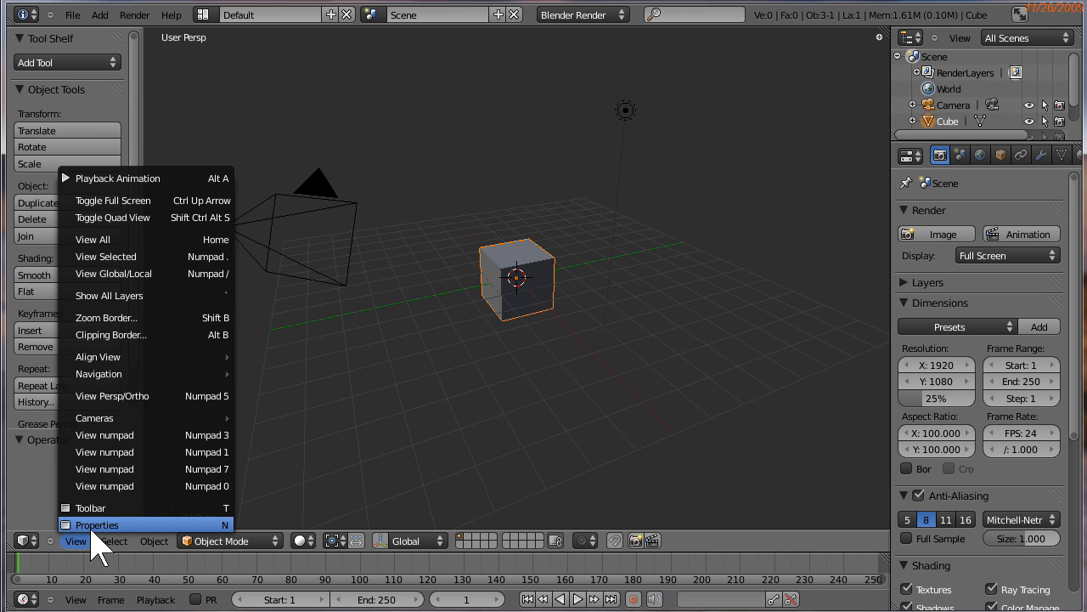
click(97, 525)
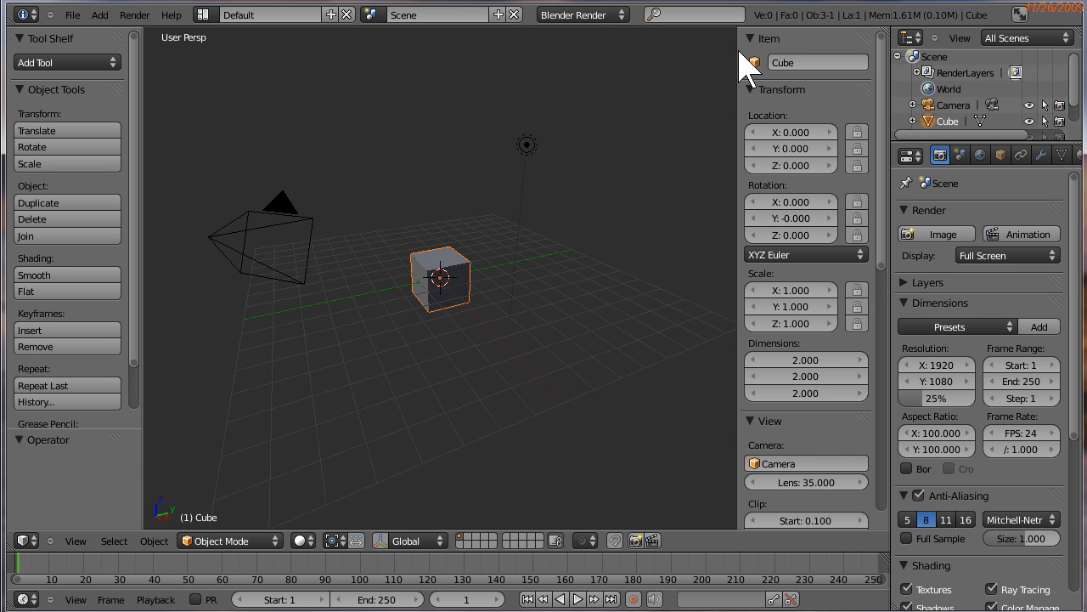
key(n)
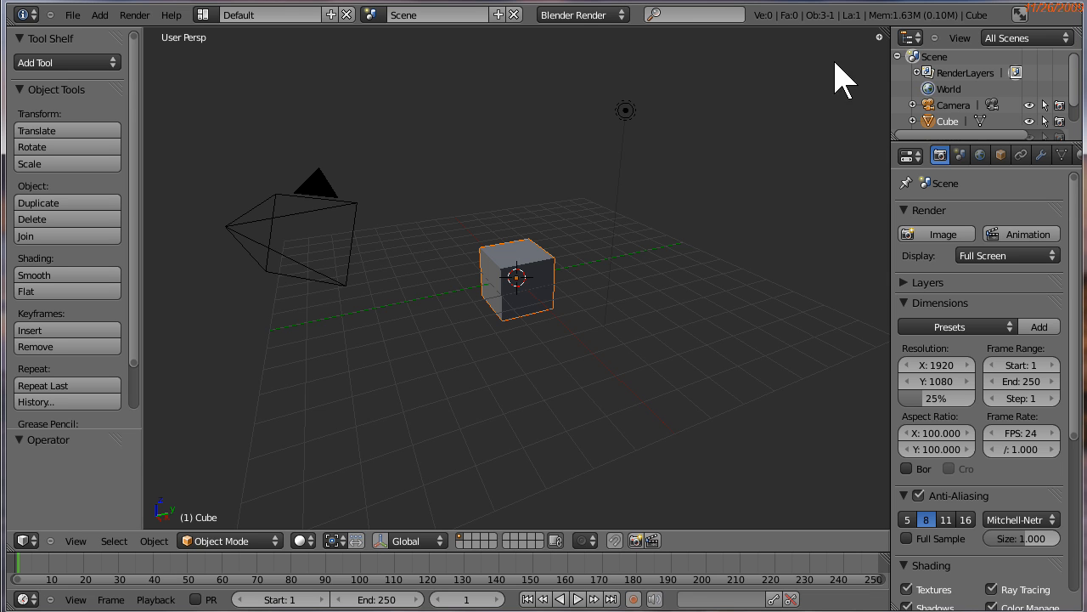
click(879, 39)
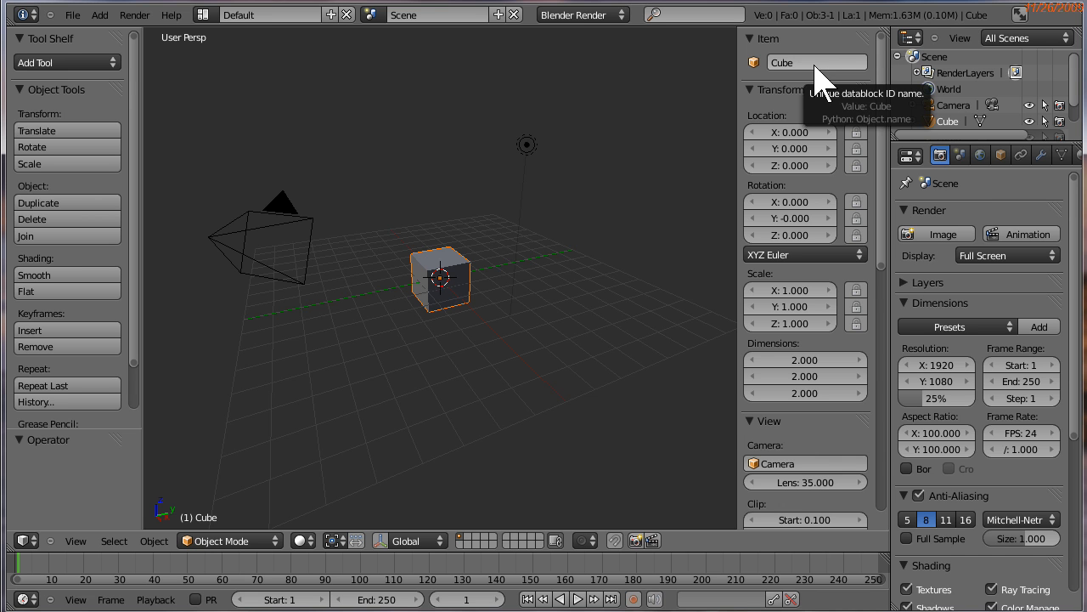
drag(746, 92, 651, 92)
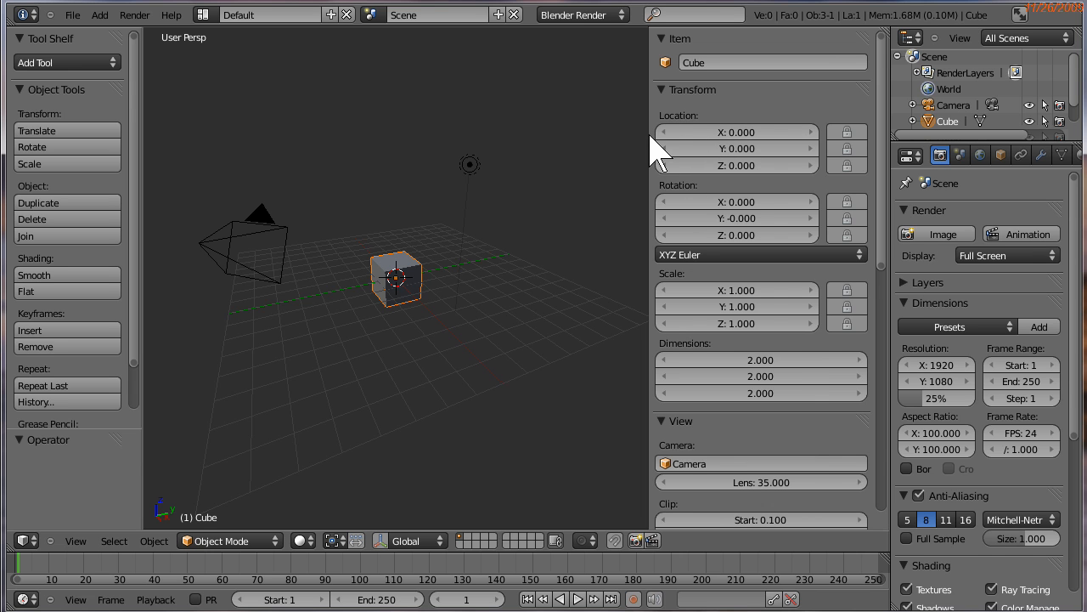
drag(650, 139, 735, 138)
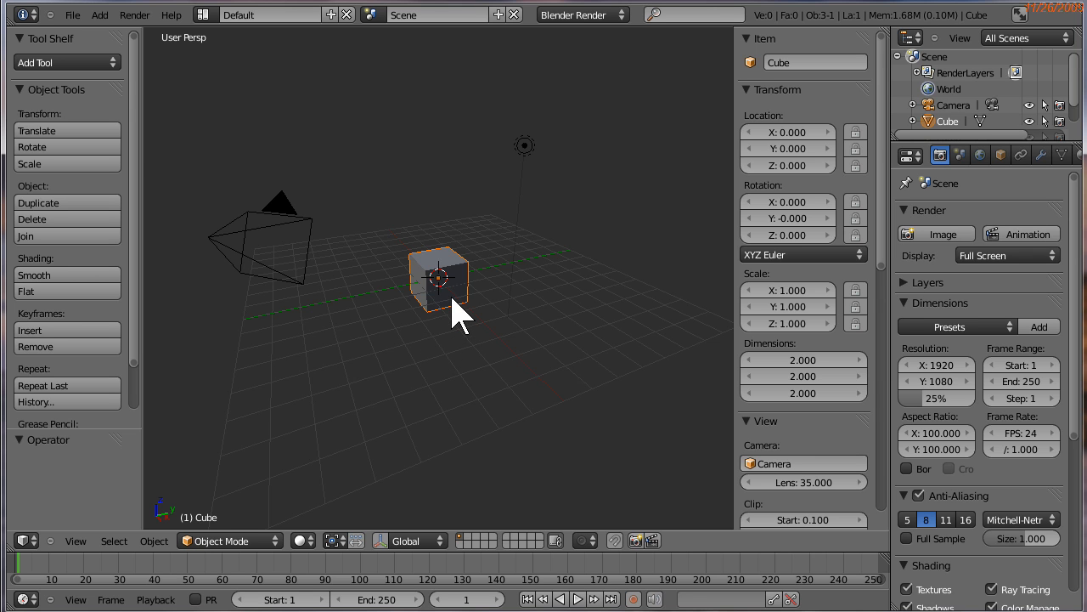
Translate the cube freehand by about X 0.574, Y 2.433, Z 0.919
click(23, 92)
click(24, 96)
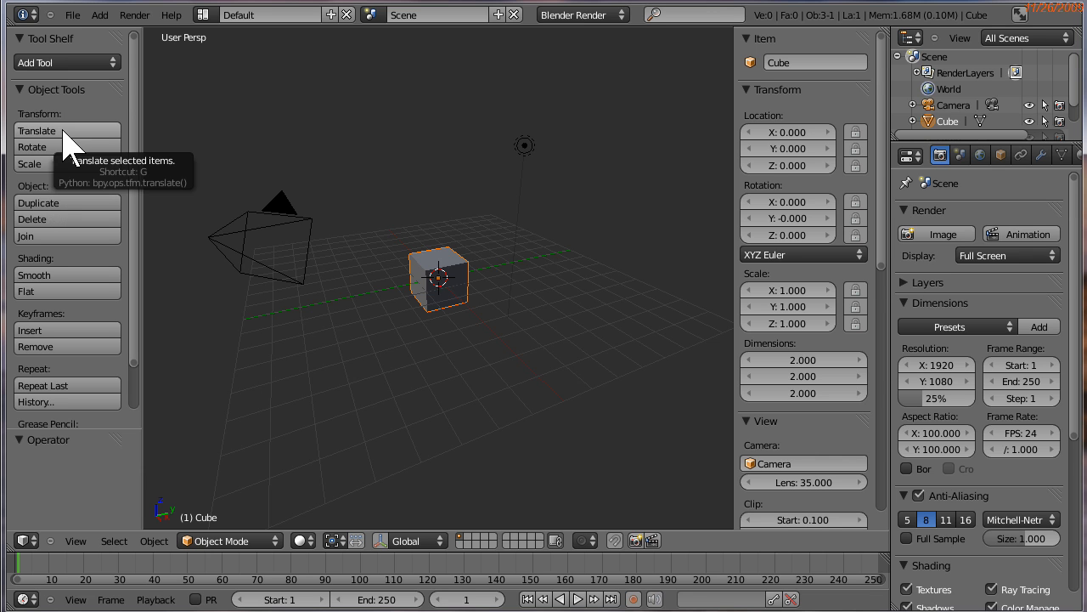
click(62, 132)
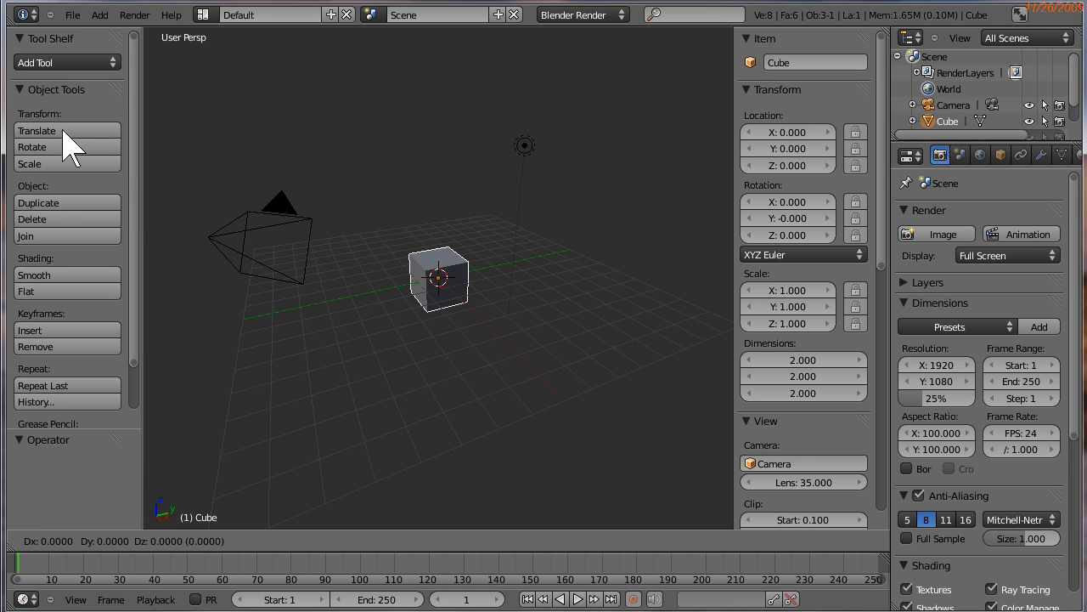
click(118, 126)
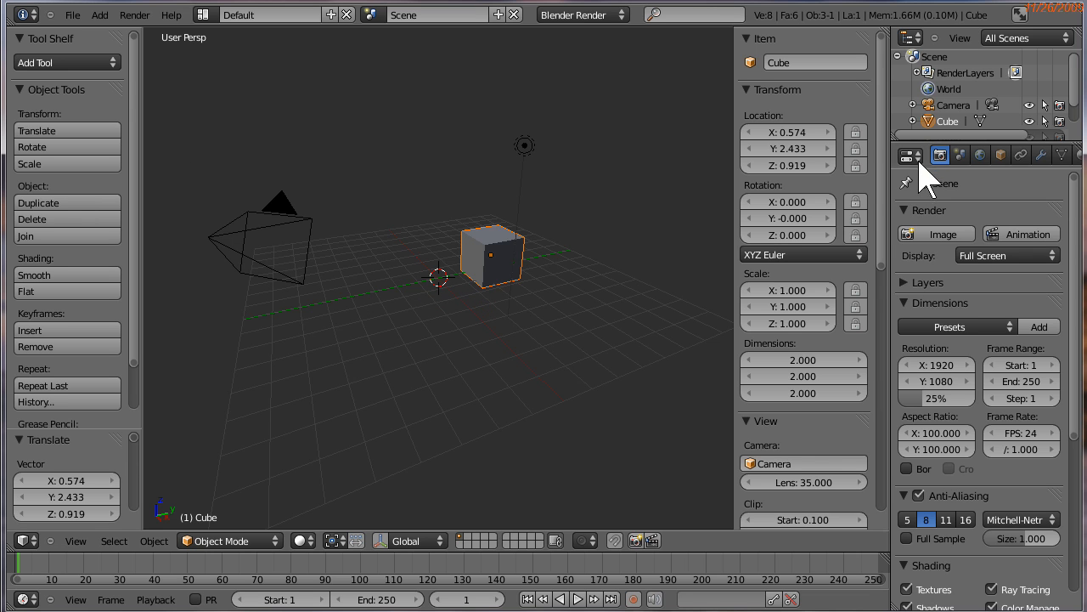
Enlarge the Outliner to list all scene objects, and select the camera and the lamp in turn
drag(929, 145, 917, 212)
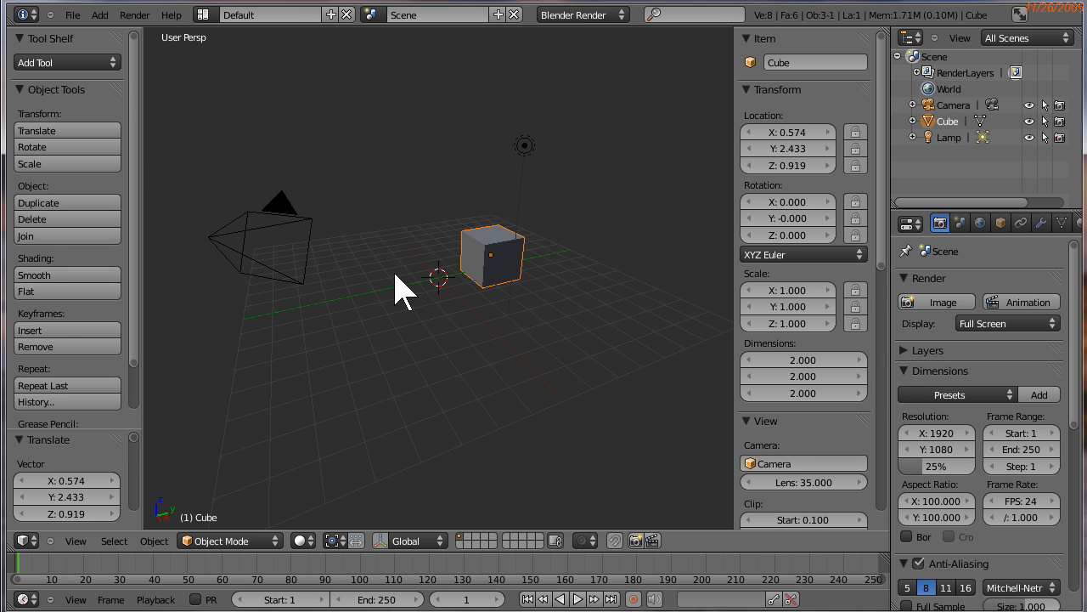
right_click(280, 244)
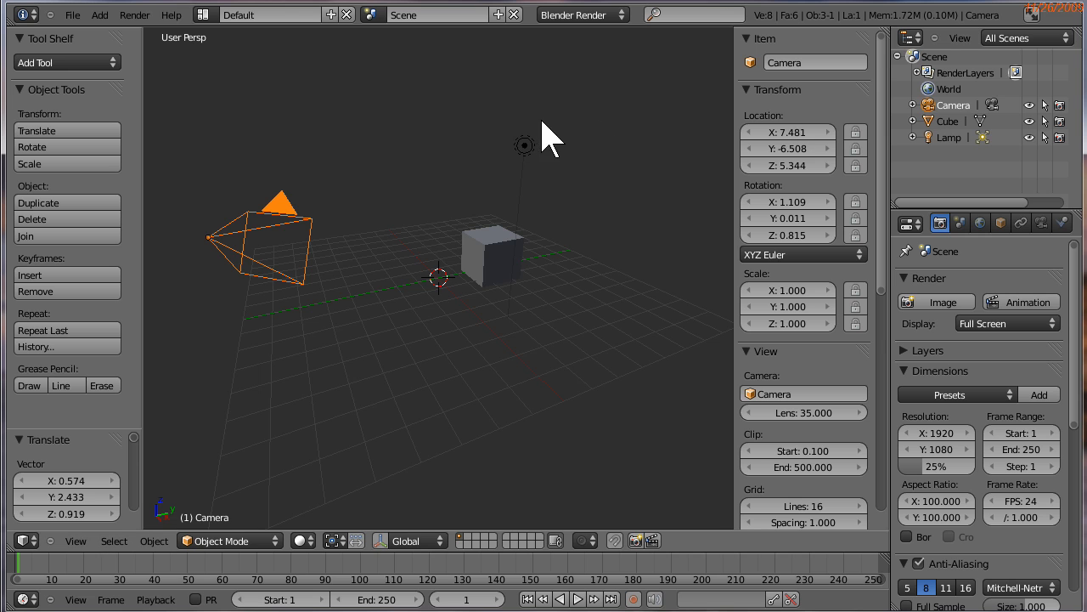
right_click(526, 148)
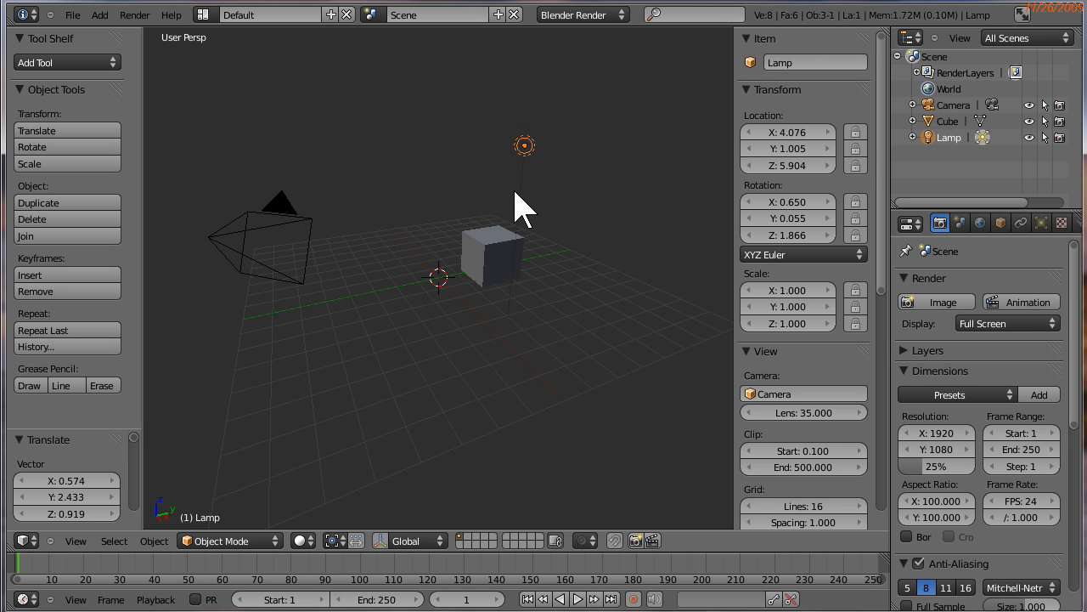
Rotate the cube freehand by an angle of about -0.713 and scale it down uniformly to about 0.661
right_click(491, 248)
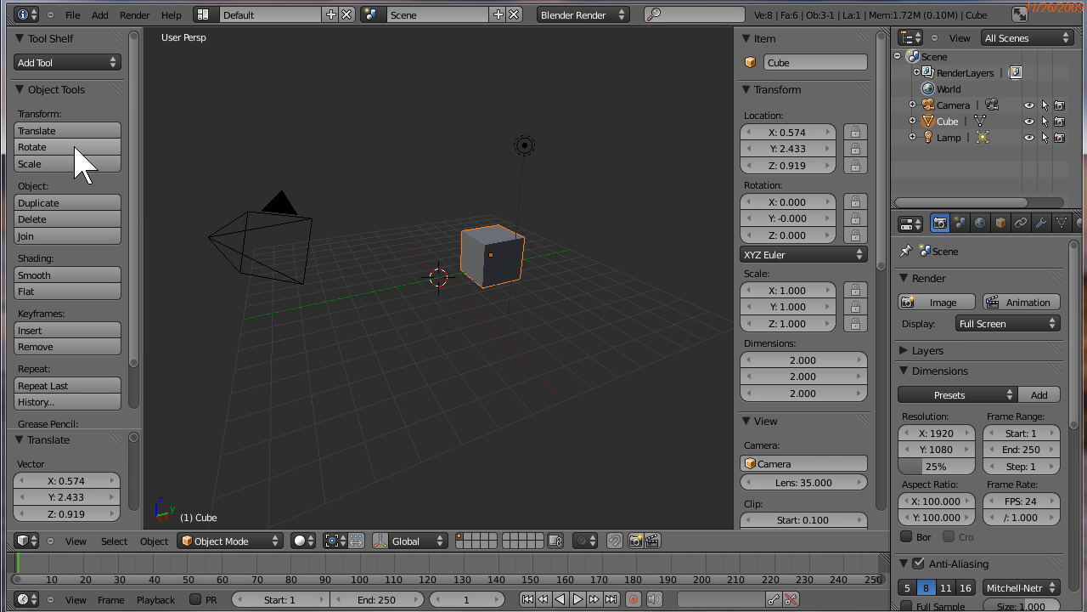
click(73, 149)
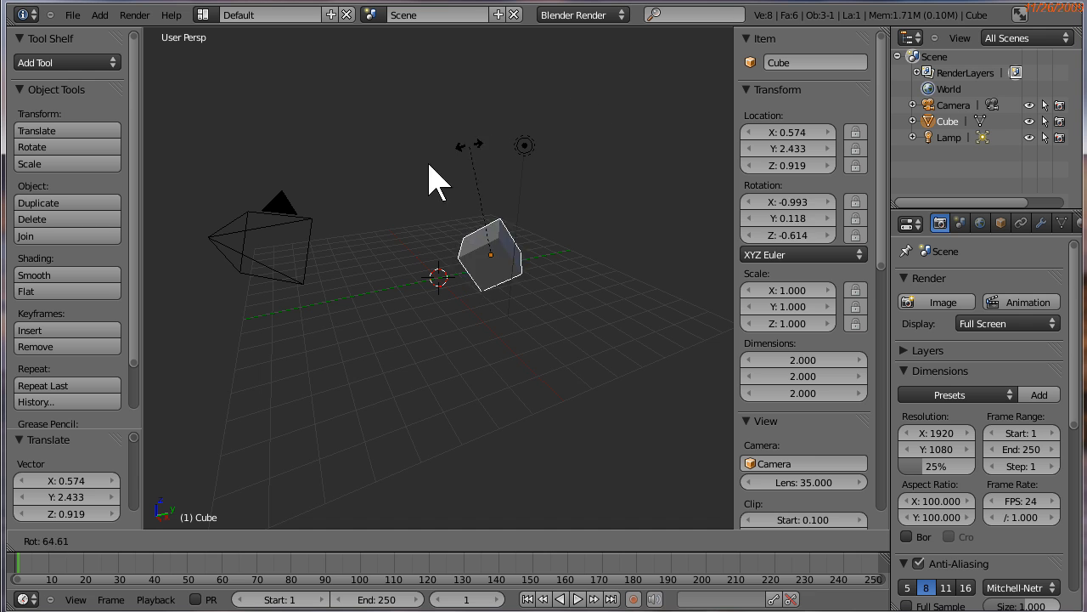
click(352, 340)
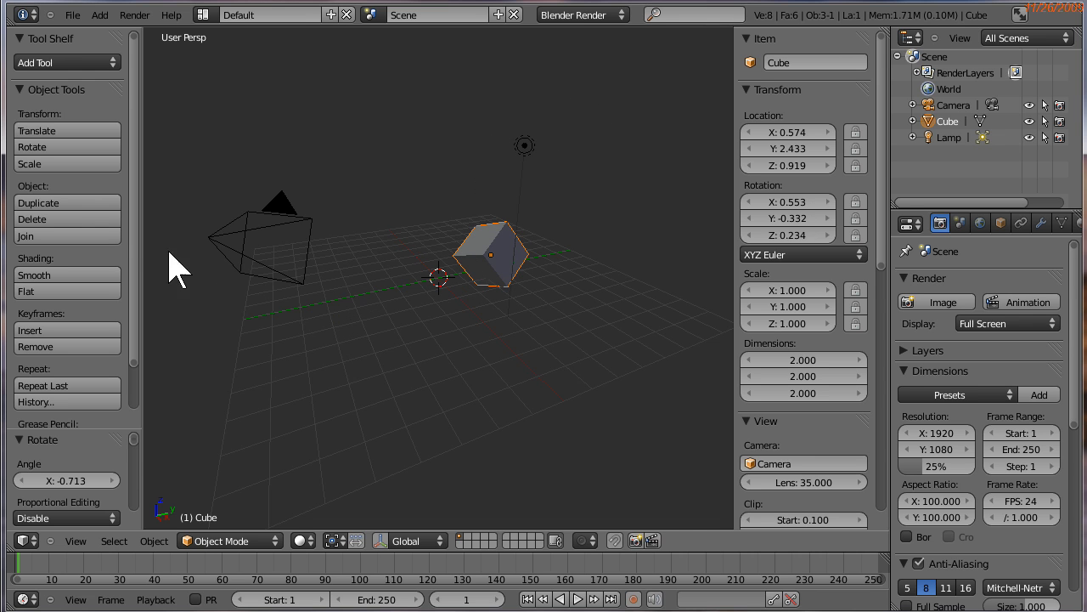
click(61, 164)
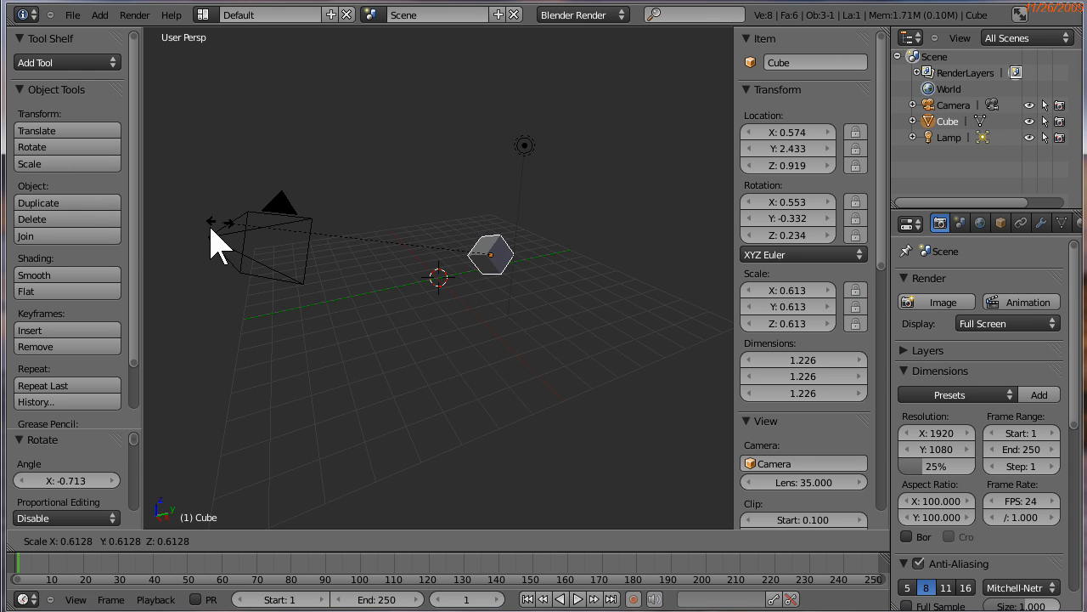
click(200, 293)
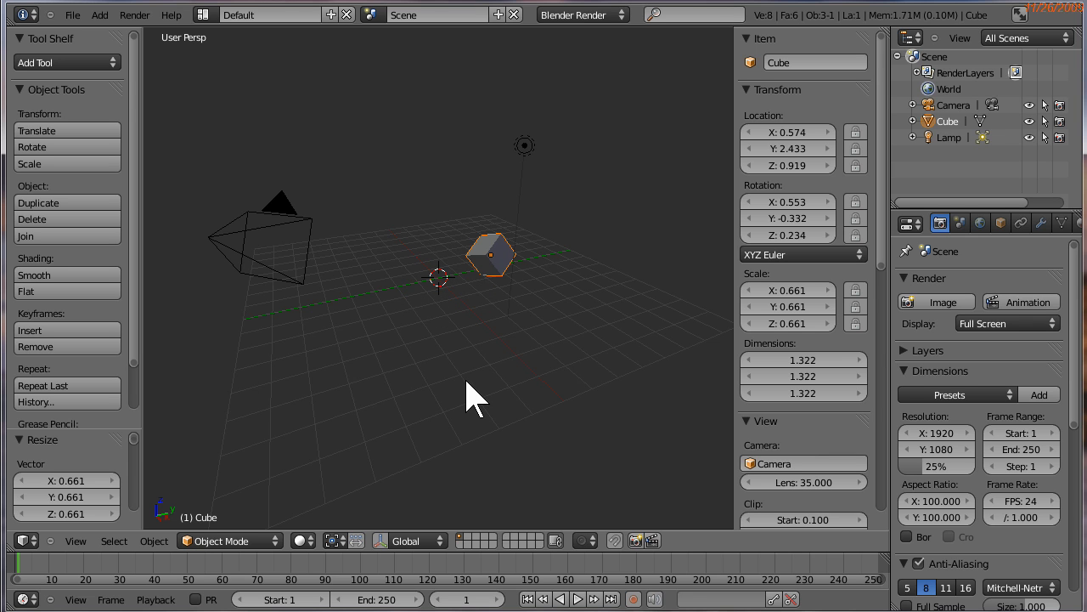
Enable the 3D transform manipulator and use it to move the cube to about X 2.121, Y 1.254, Z 1.707
click(379, 542)
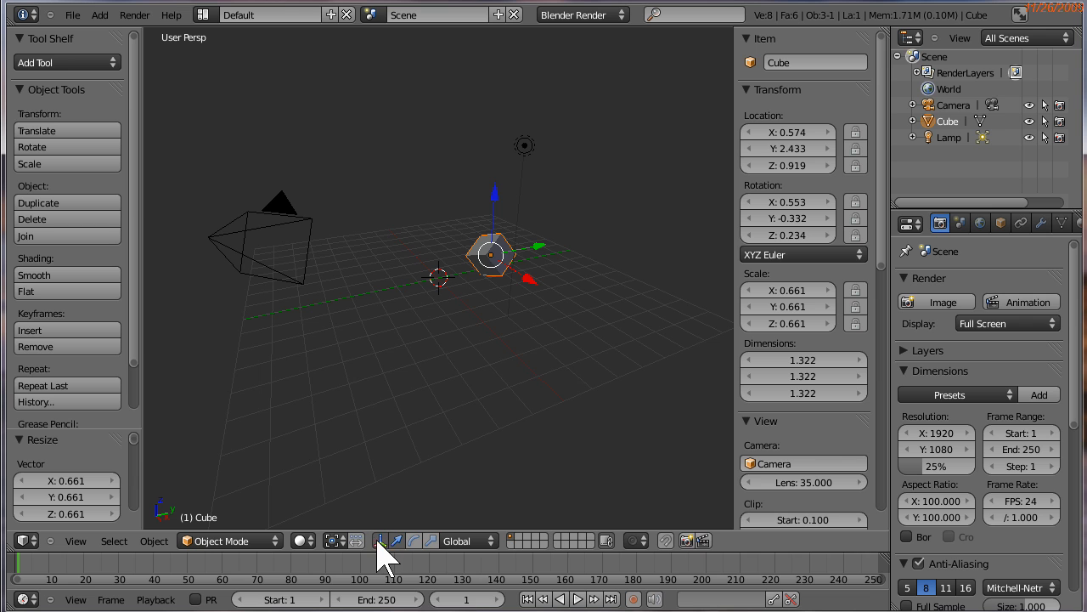
click(380, 541)
click(381, 542)
drag(535, 248, 610, 287)
drag(575, 216, 535, 274)
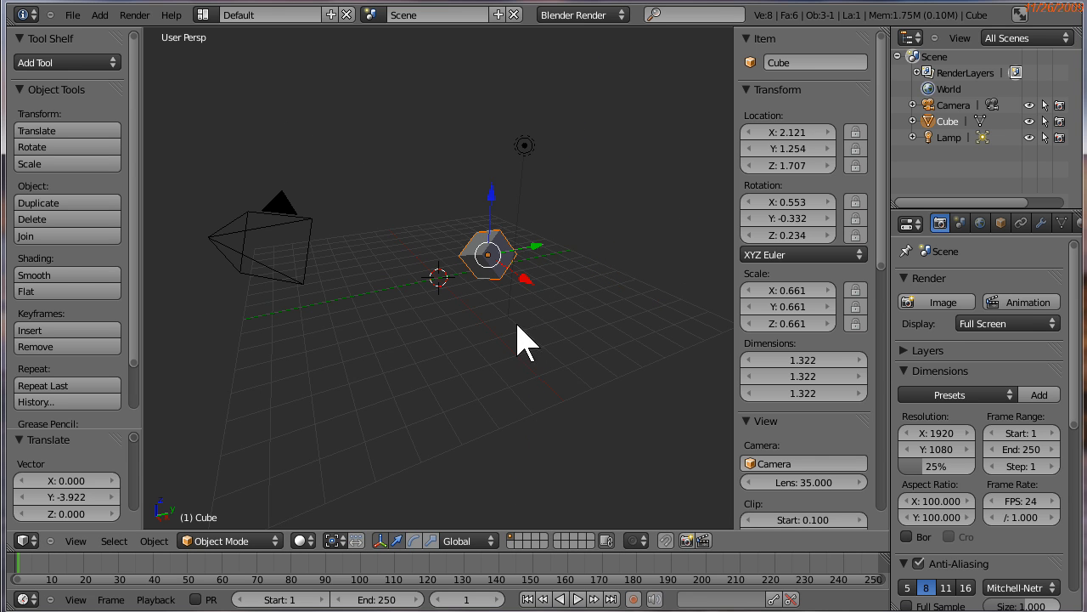
Switch the manipulator to its rotate and scale modes, and turn the manipulator off
click(413, 541)
click(431, 541)
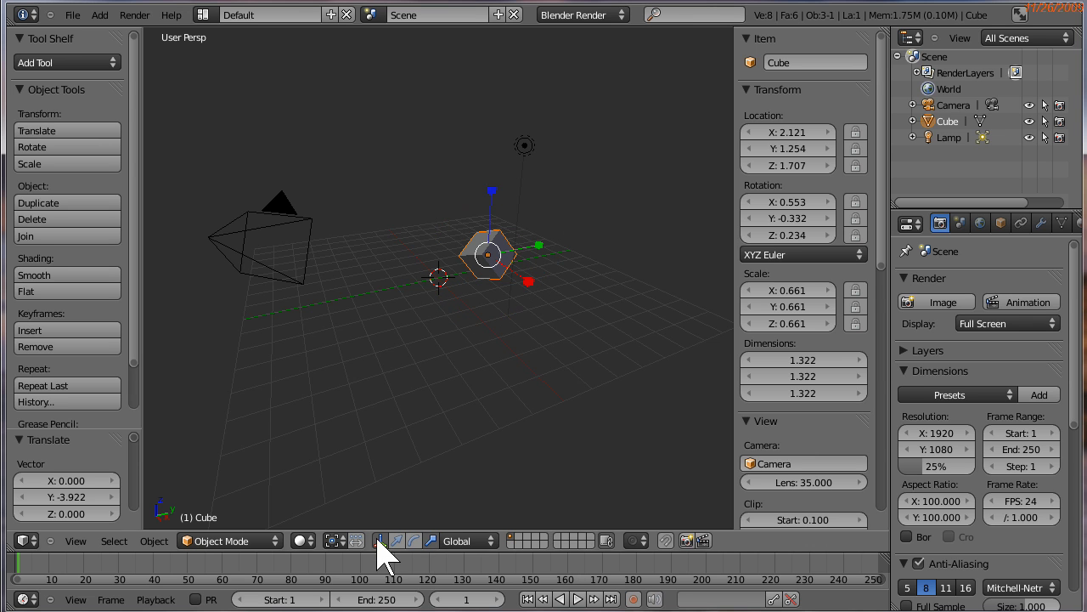
click(379, 541)
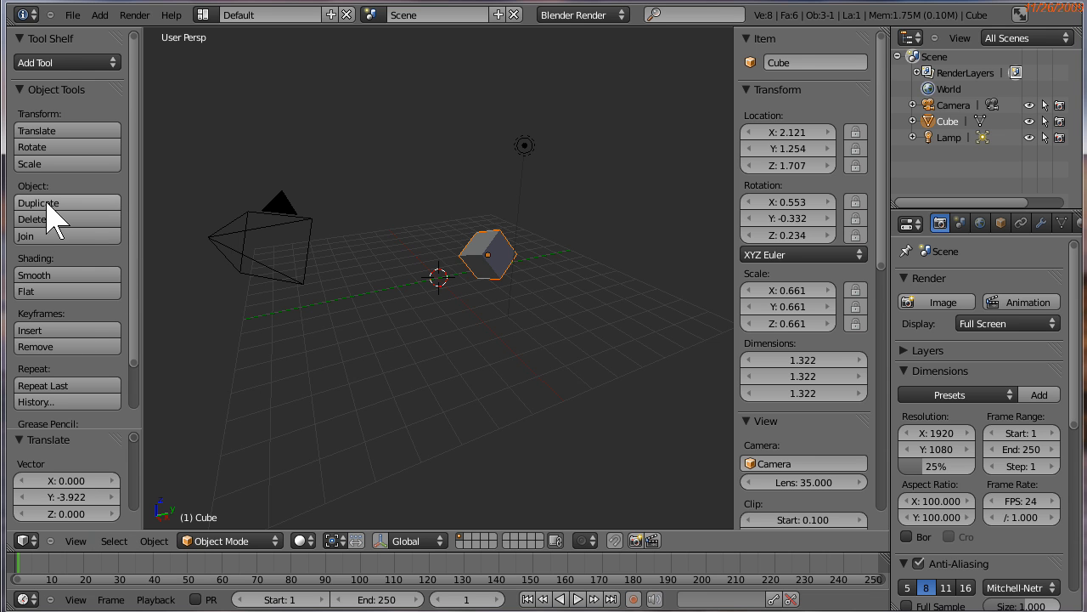
Duplicate the cube and place the copy freehand at about X 4.816, Y 4.069, Z -0.960
click(47, 204)
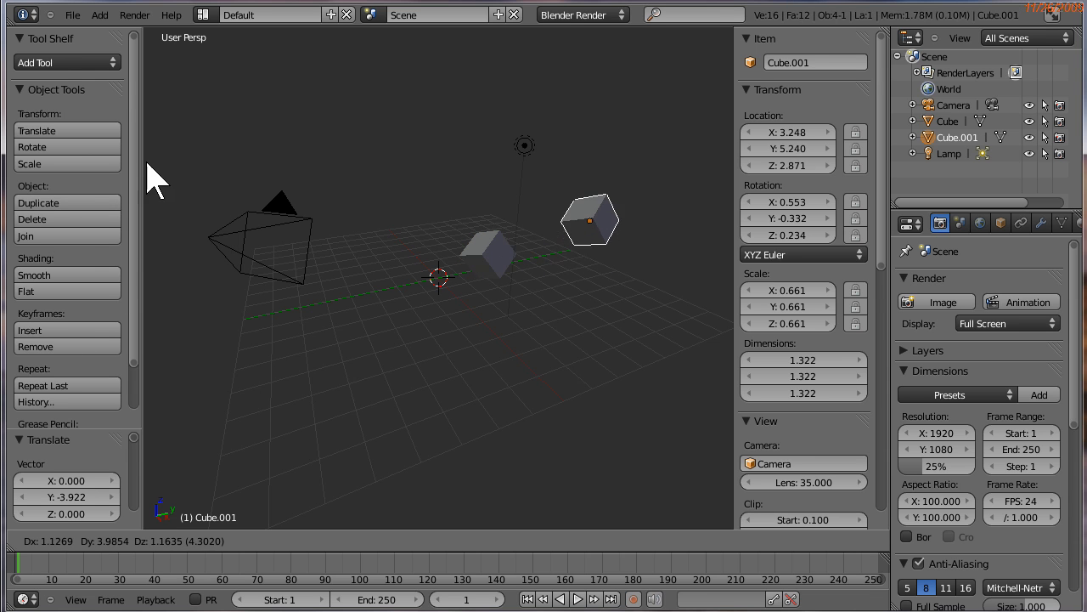
click(141, 276)
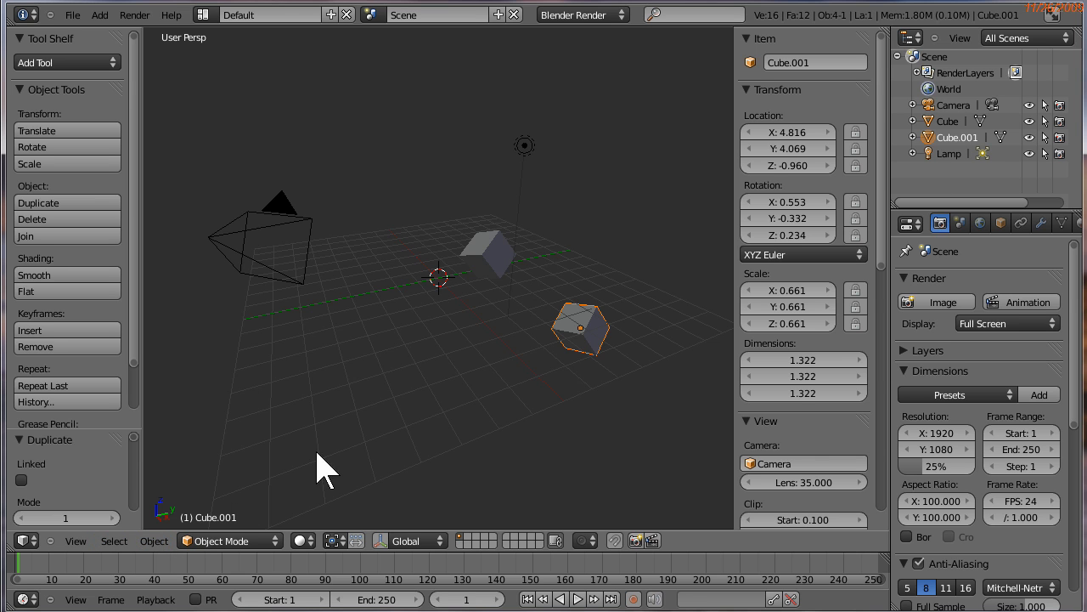
click(155, 541)
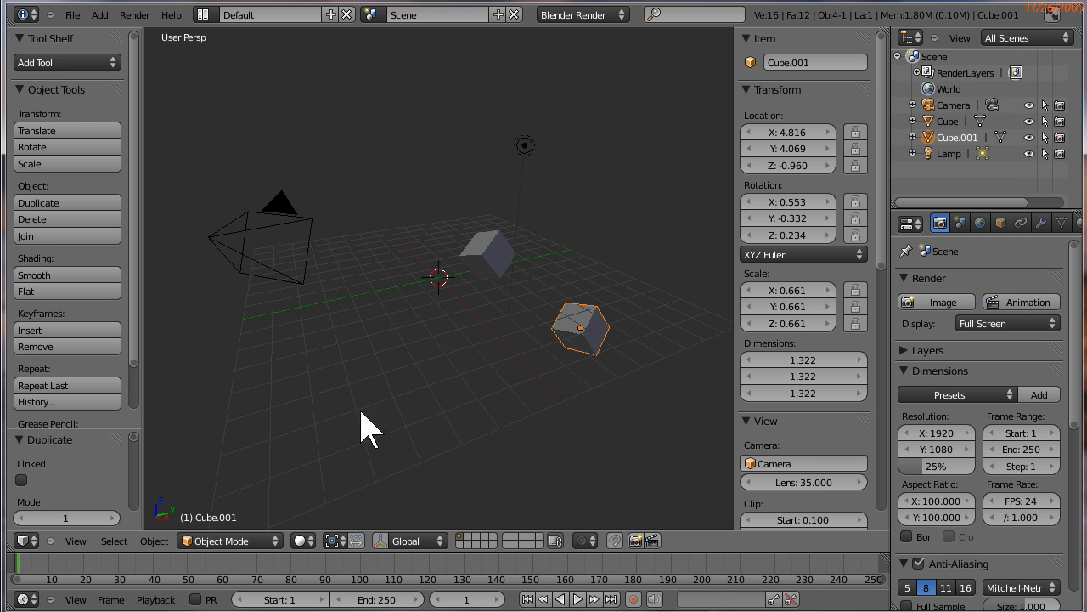
Put the duplicated cube into Edit Mode and look through the mesh tools in the tool shelf
click(244, 542)
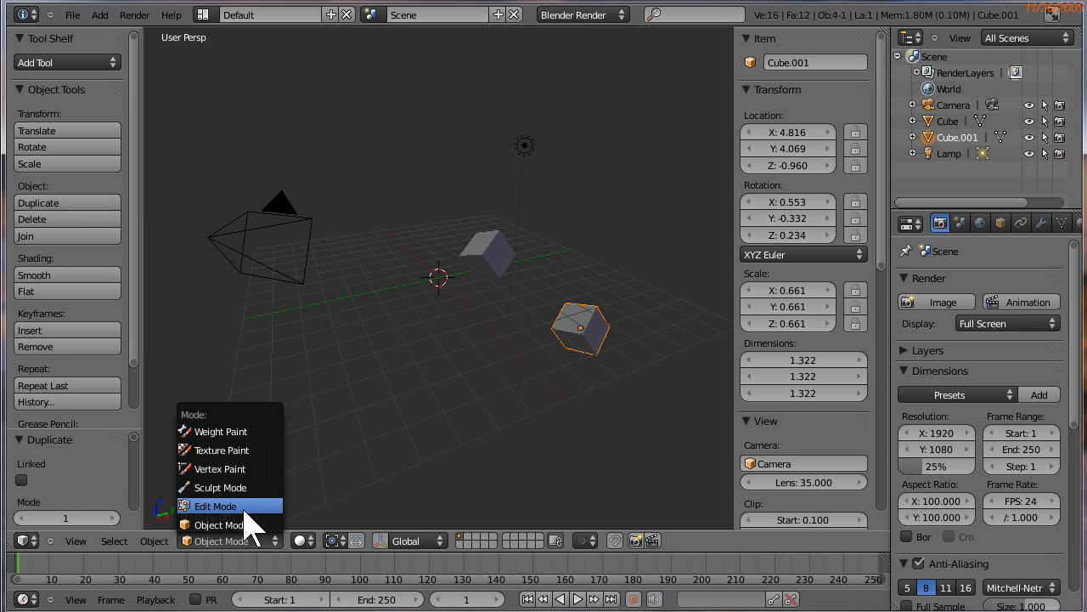
click(244, 508)
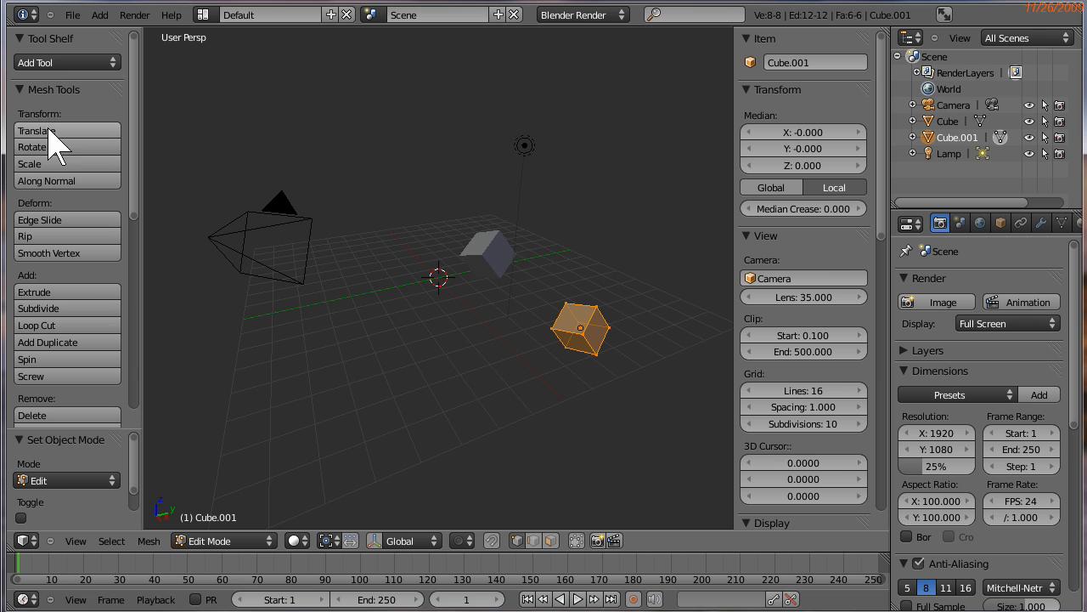
scroll(136, 182, down, 1)
drag(130, 167, 133, 363)
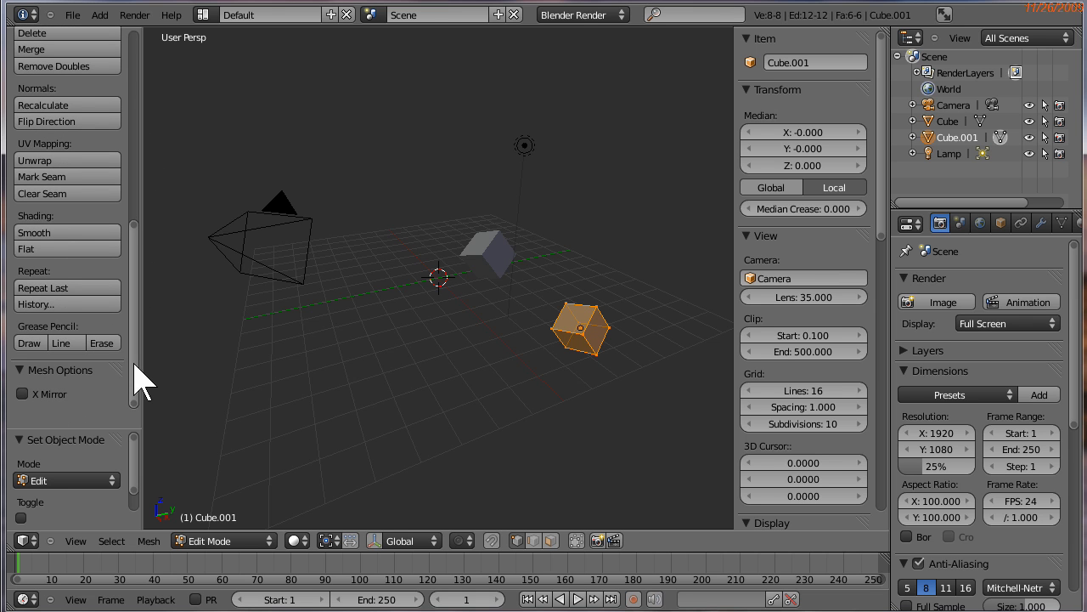
Switch the duplicated cube through Sculpt Mode, Vertex Paint and Texture Paint to compare their brush and tool options
click(251, 548)
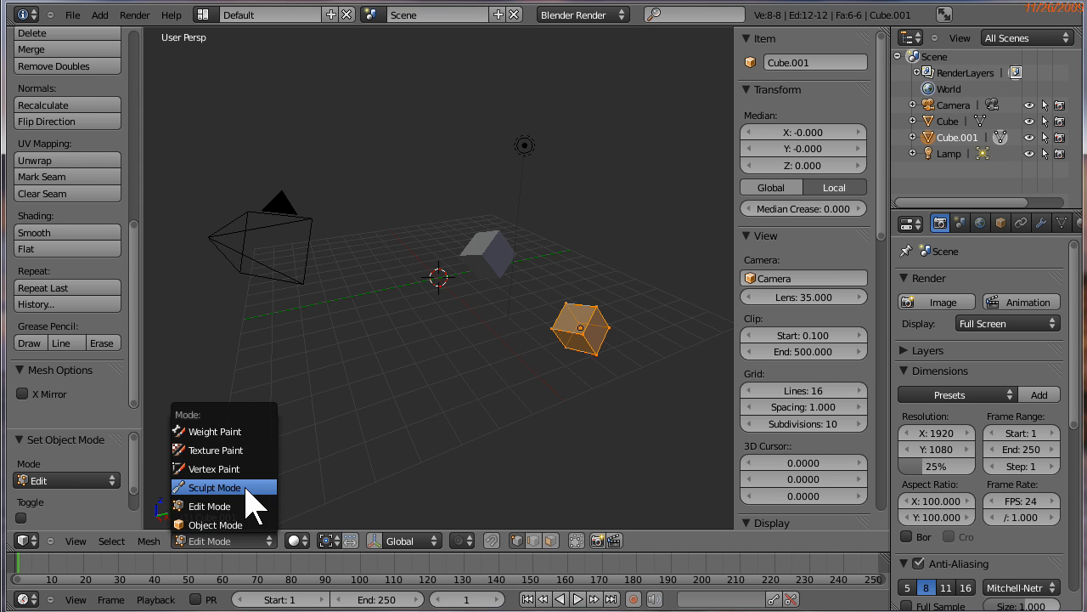
click(214, 487)
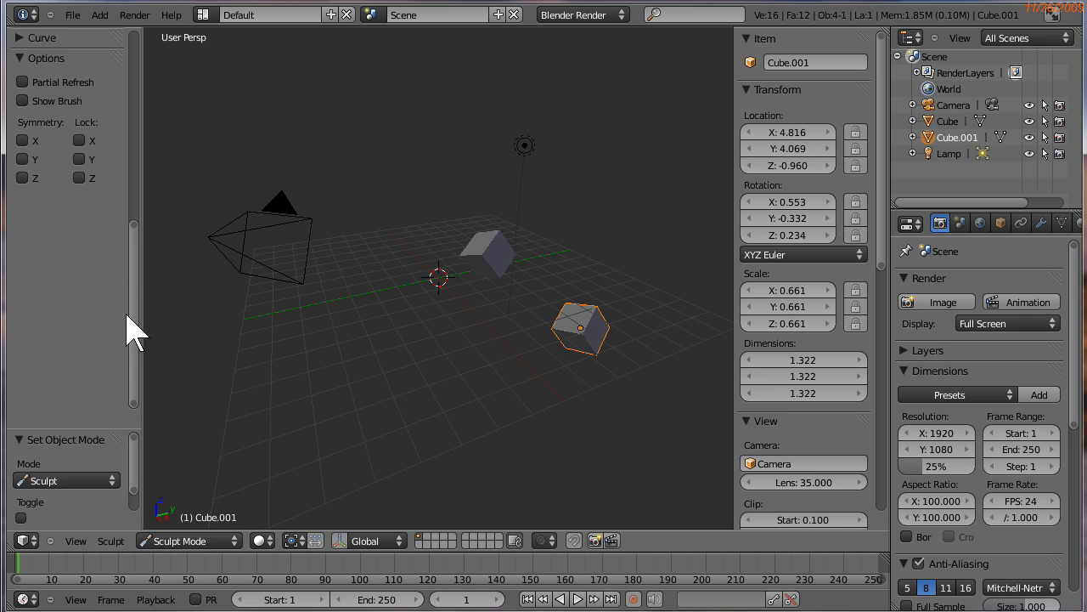
click(222, 542)
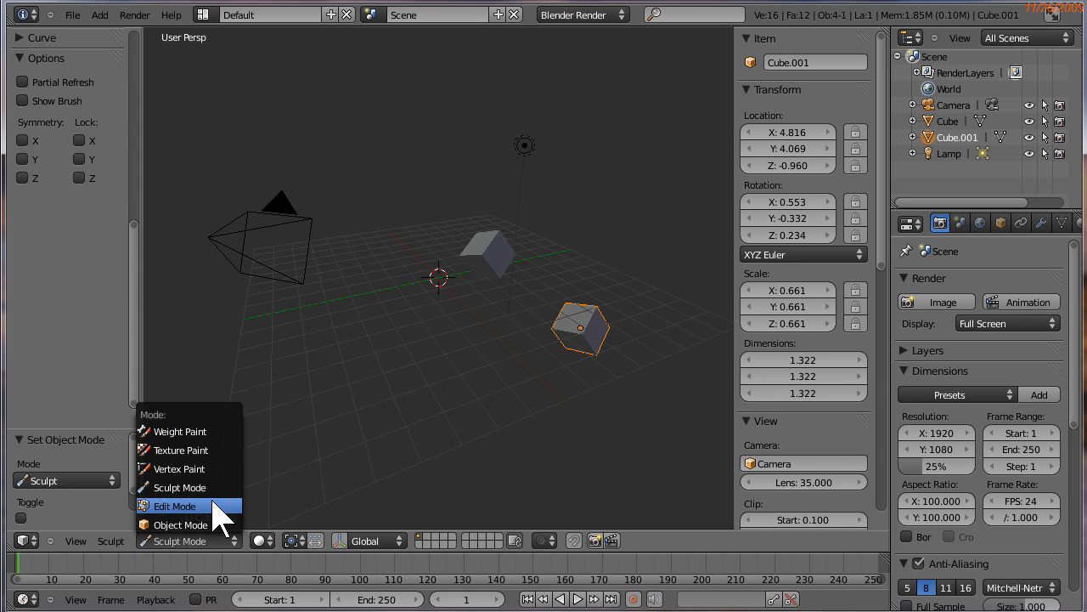
click(195, 468)
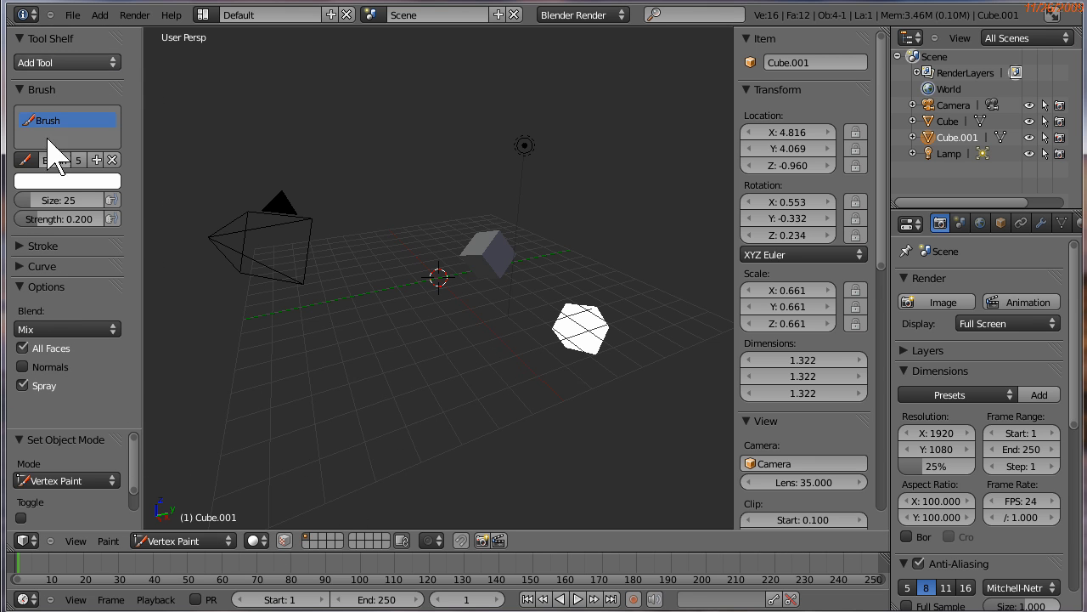
click(203, 544)
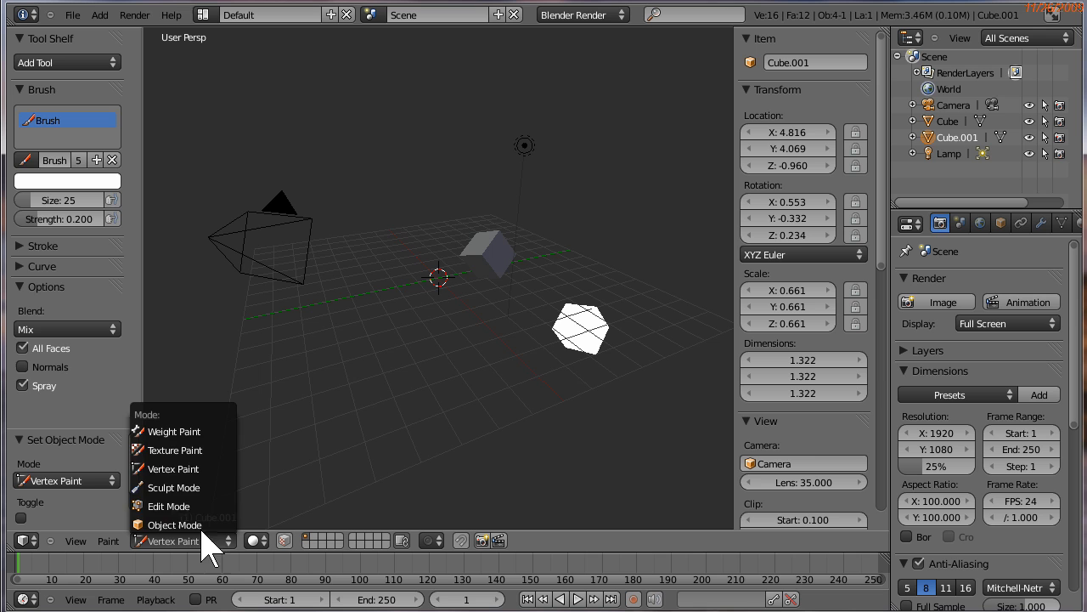
click(187, 450)
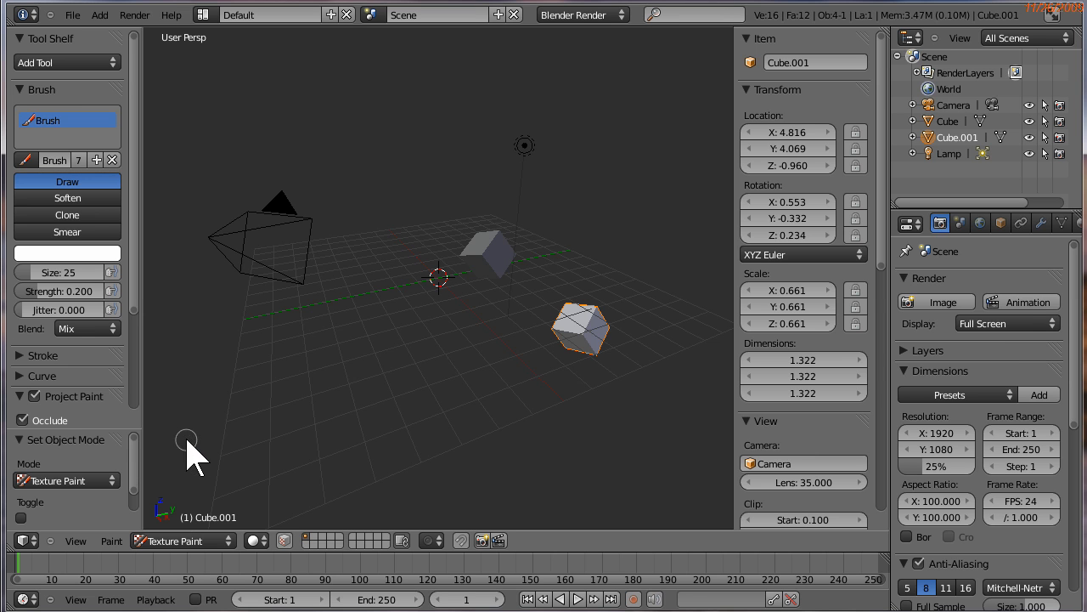
Return the duplicated cube to Object Mode
click(218, 561)
click(191, 542)
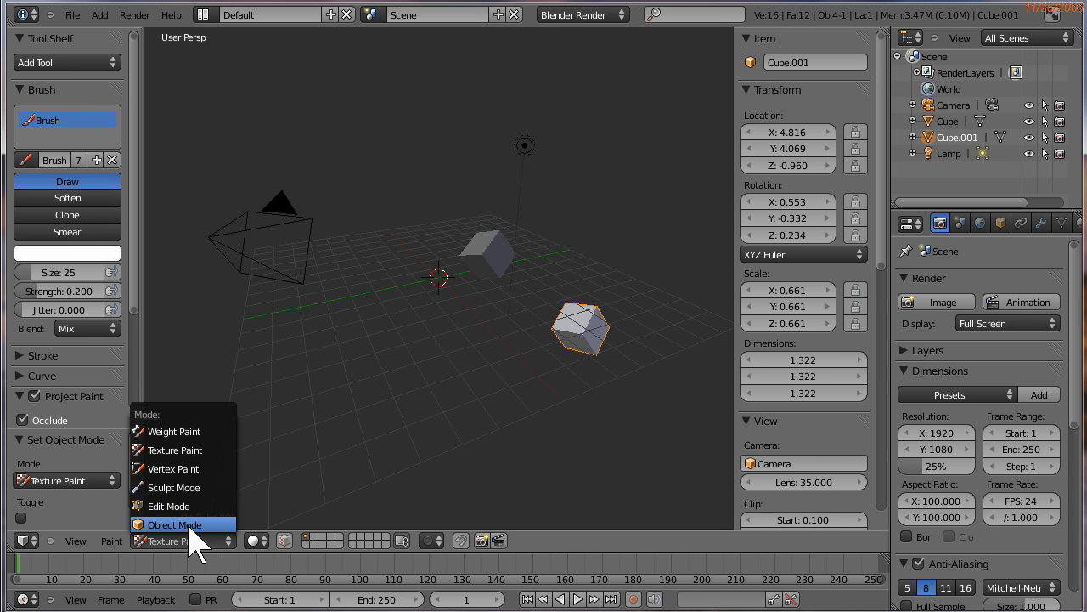
click(188, 529)
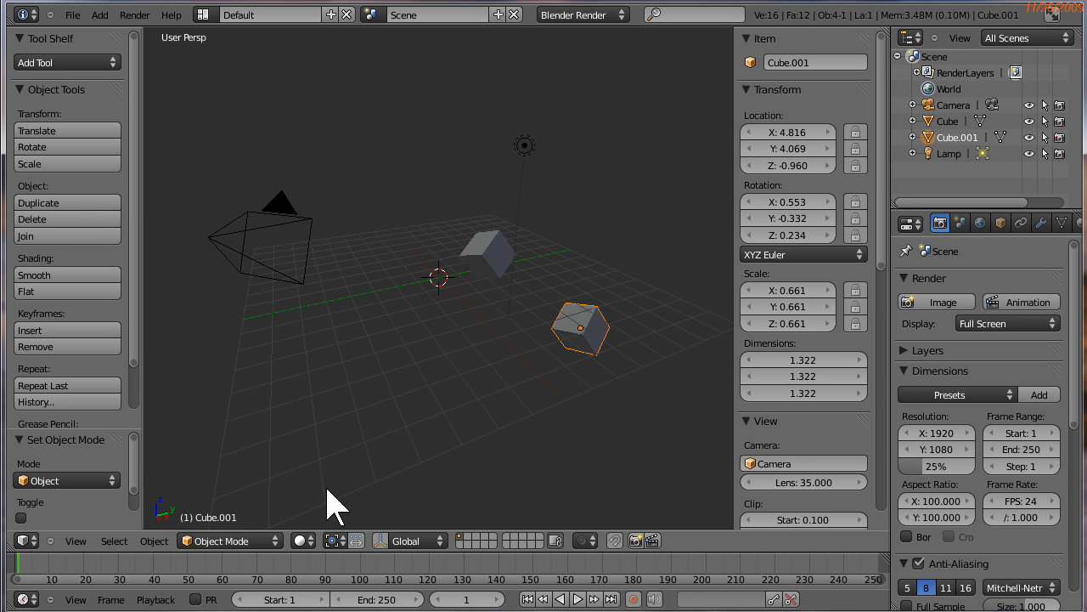
click(236, 542)
click(19, 90)
click(20, 90)
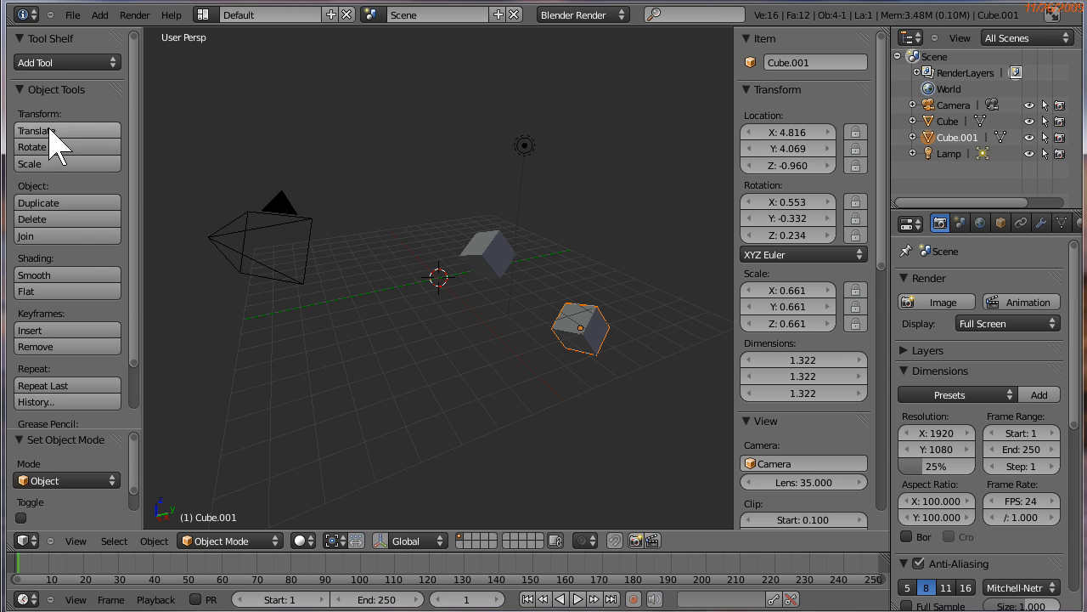
Translate the duplicated cube freehand to about X 5.783, Y 4.999, Z -1.981
click(51, 130)
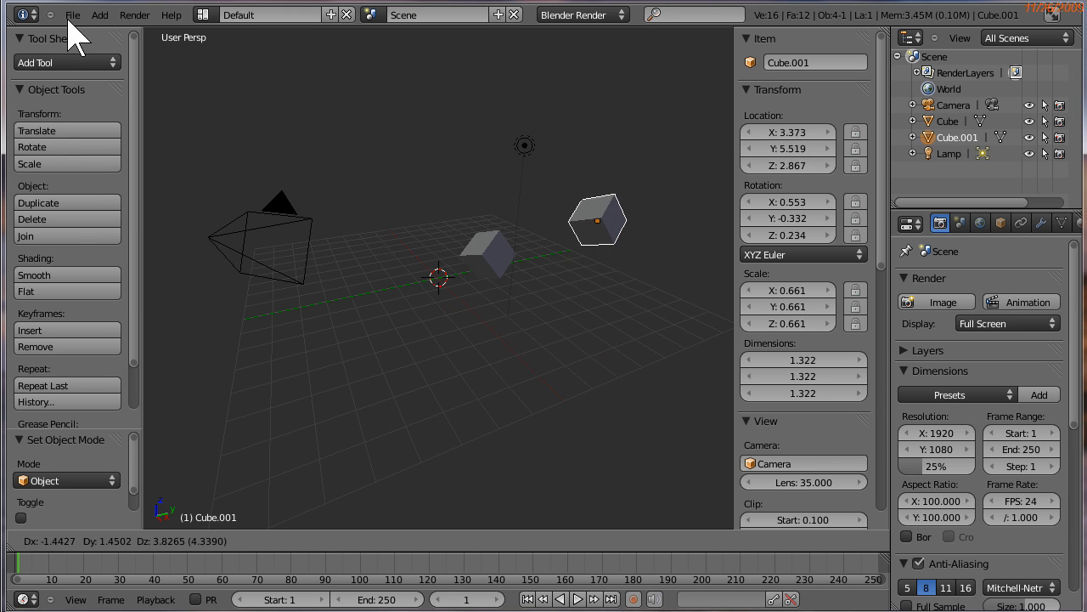
click(88, 163)
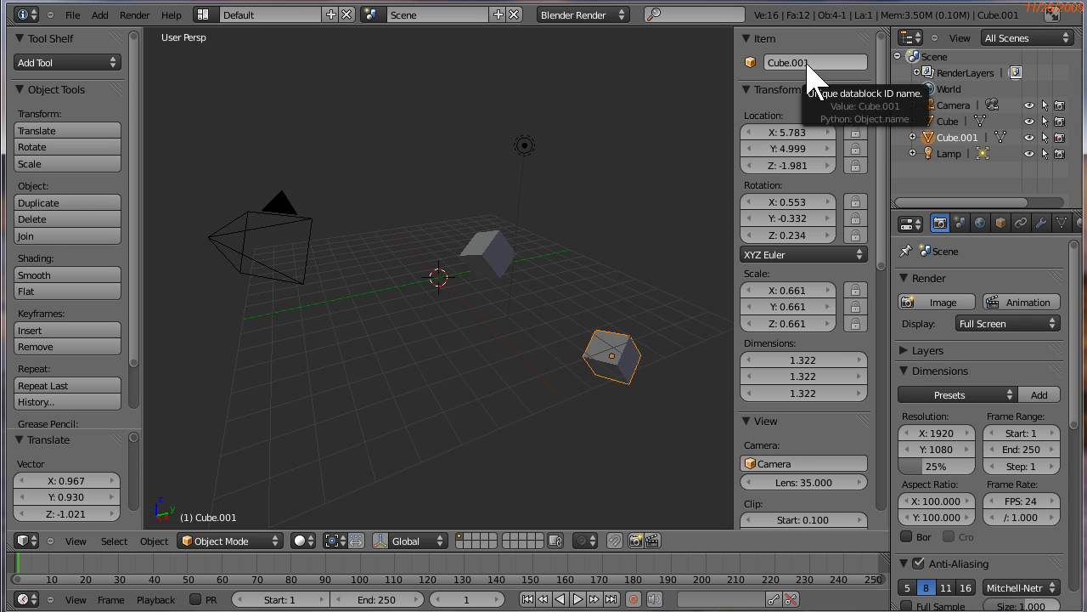
Try lens values of 10 and 90 for the 3D view
scroll(867, 292, down, 4)
scroll(866, 332, down, 3)
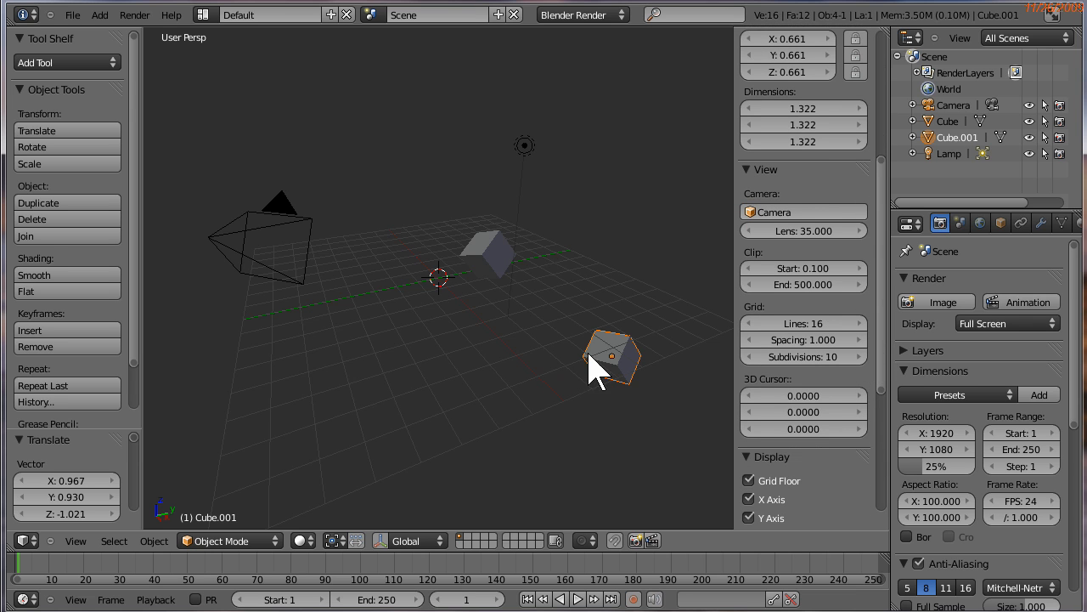
click(819, 240)
text(1)
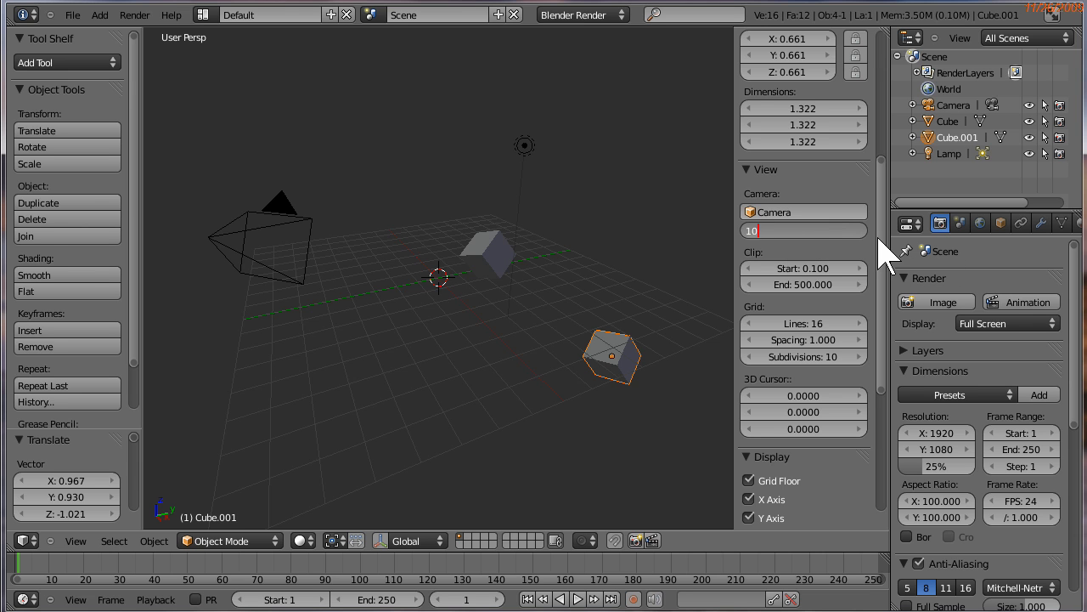
text(0)
key(Return)
click(829, 234)
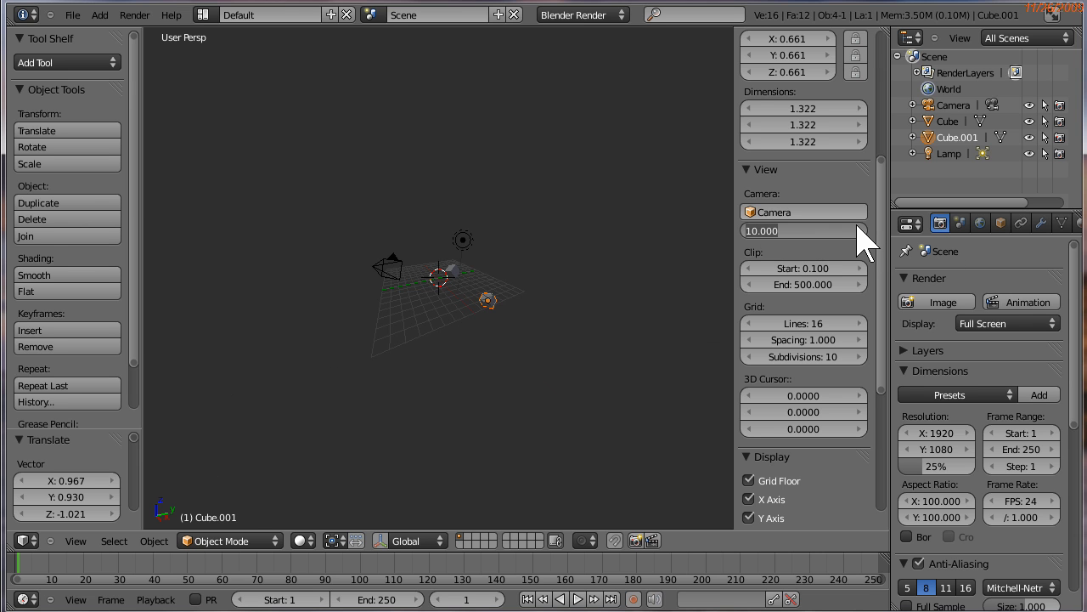
key(Return)
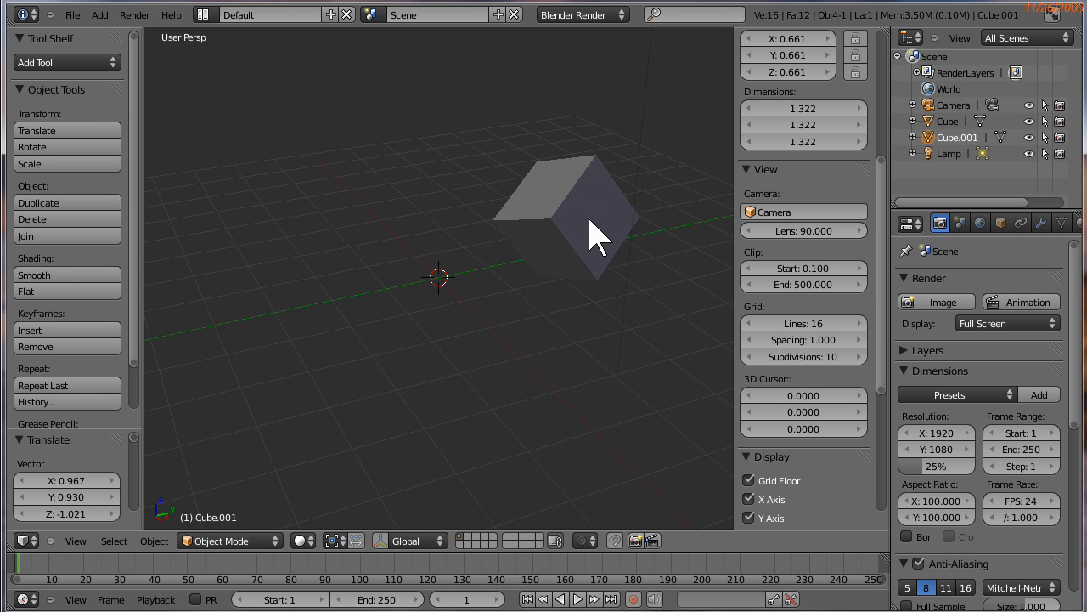
Set the 3D view's lens to 30
drag(831, 231, 837, 232)
click(836, 229)
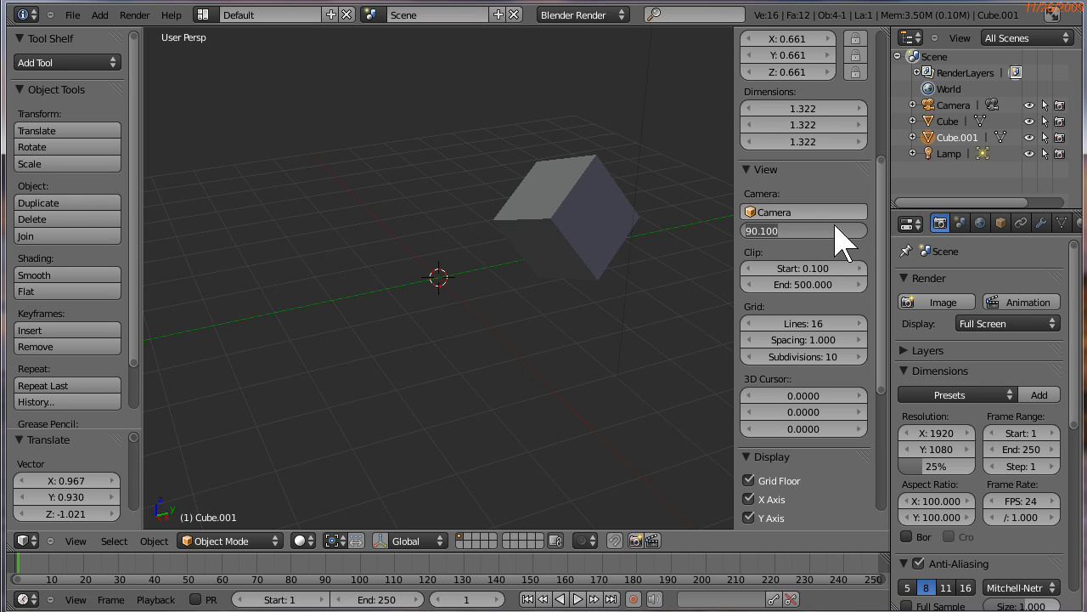
text(30)
key(Return)
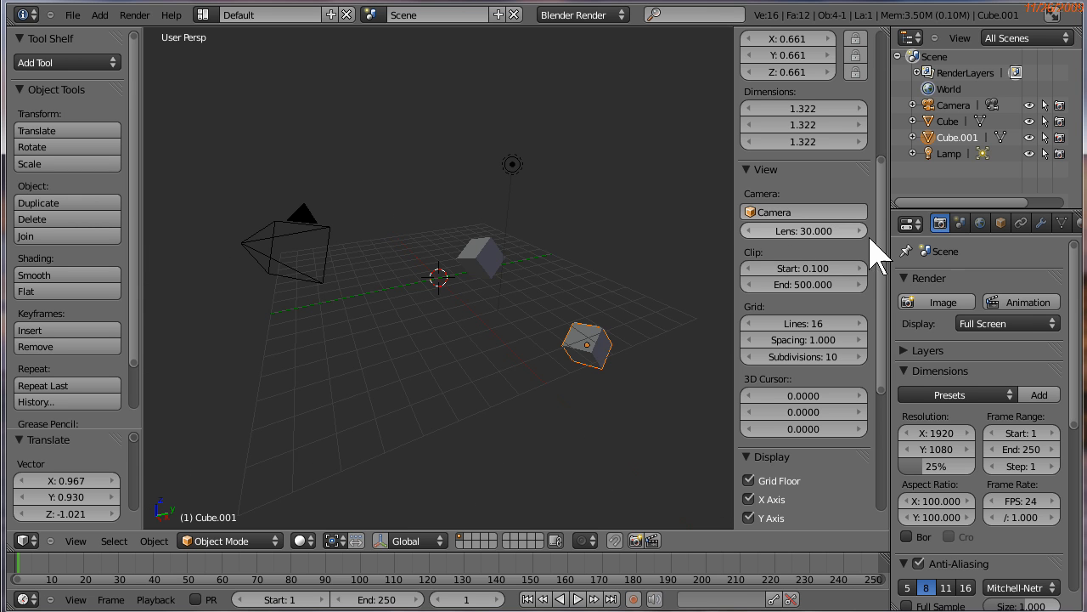
Set the number of grid floor lines in the 3D view to 10
scroll(887, 293, down, 3)
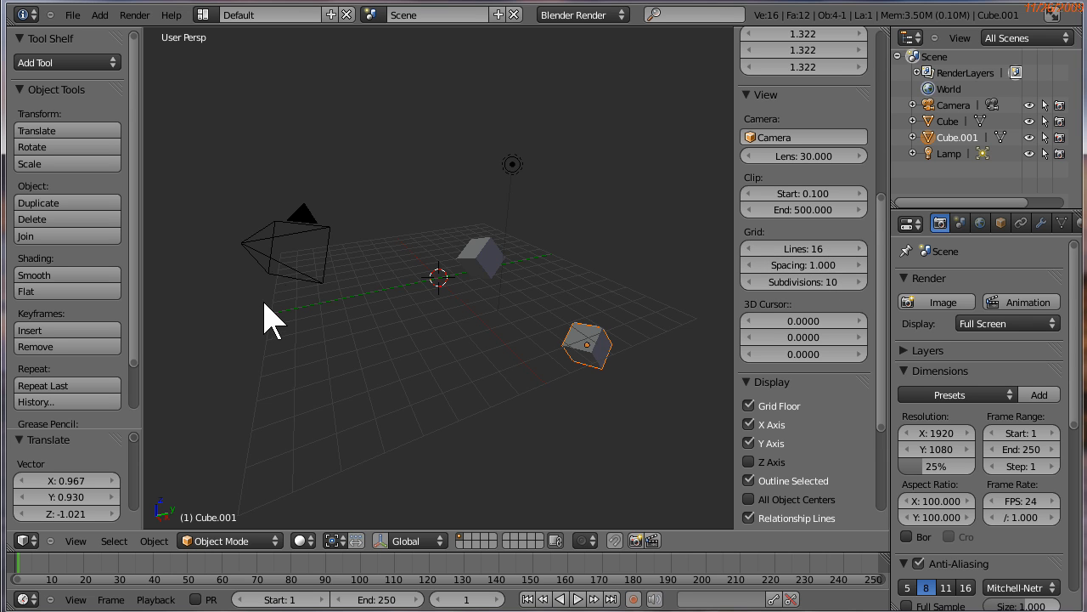
click(826, 249)
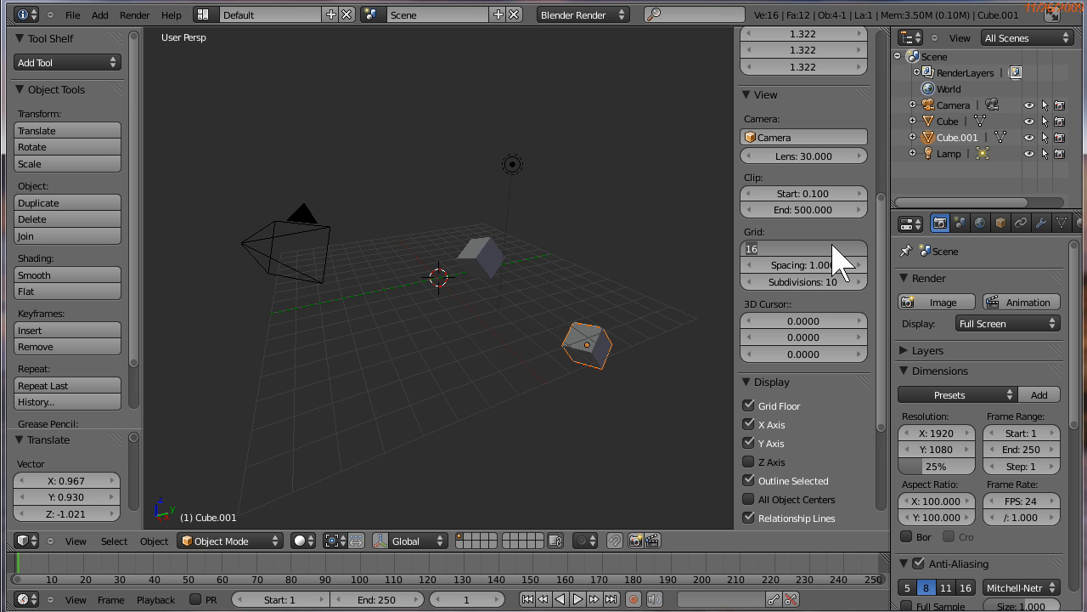
text(10)
key(Return)
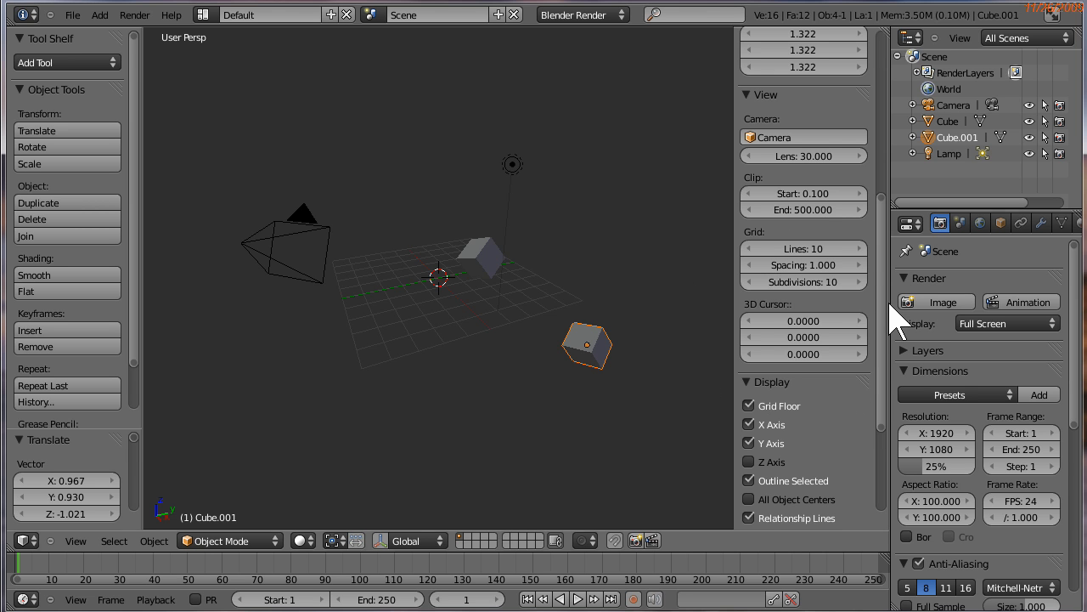
Look over the 3D view's display settings, including the shading and background image options
scroll(888, 371, down, 3)
scroll(887, 356, down, 3)
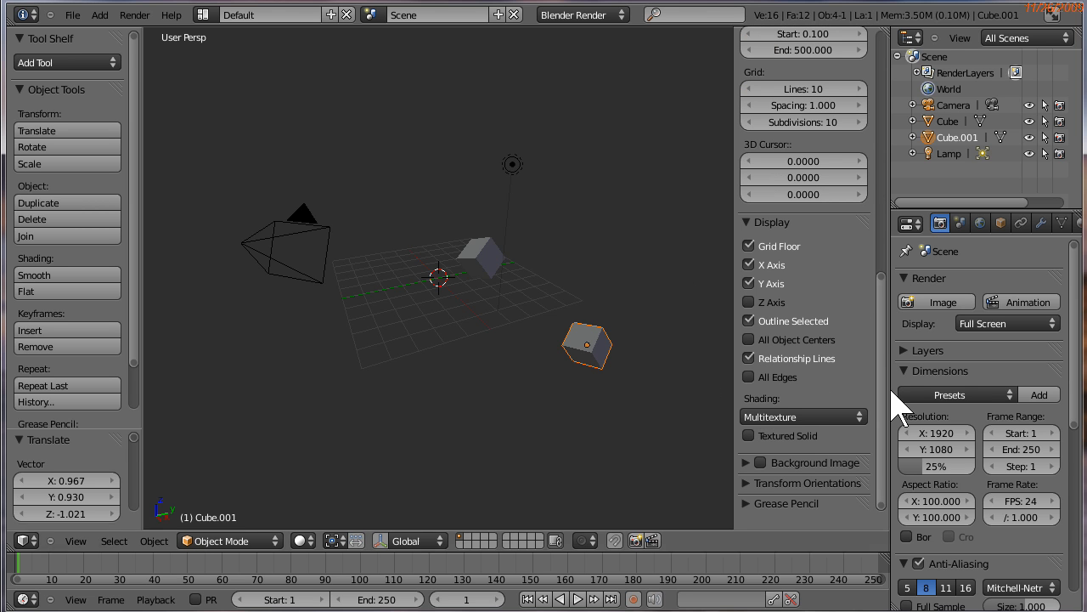